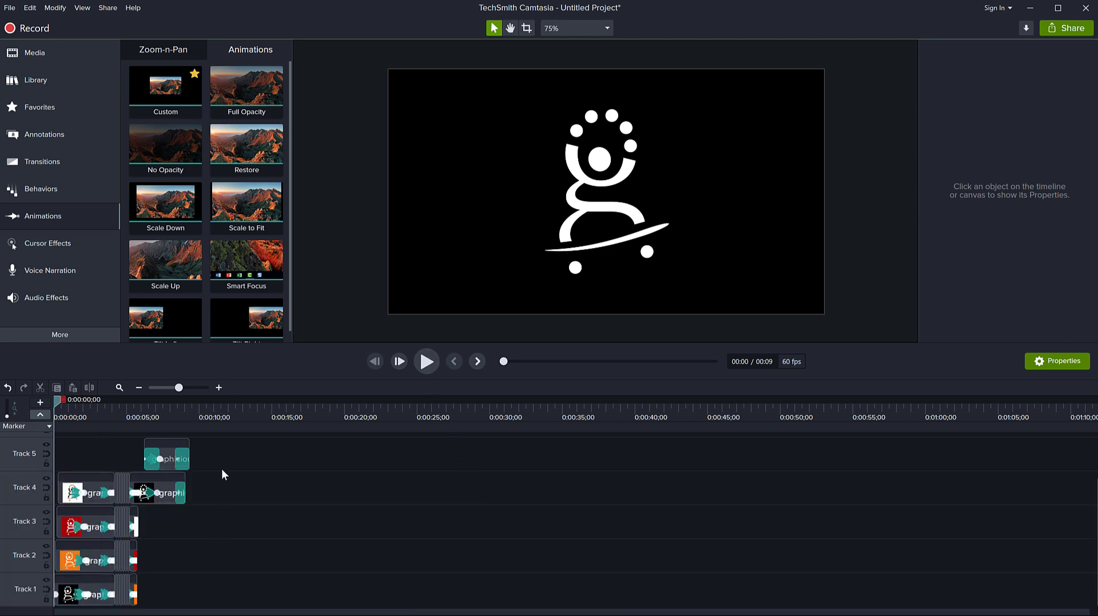
Preview the logo animation, then group every logo clip on Tracks 1–5 into Group 4 (33 media)
{"action": "left_click", "coordinate": [427, 361]}
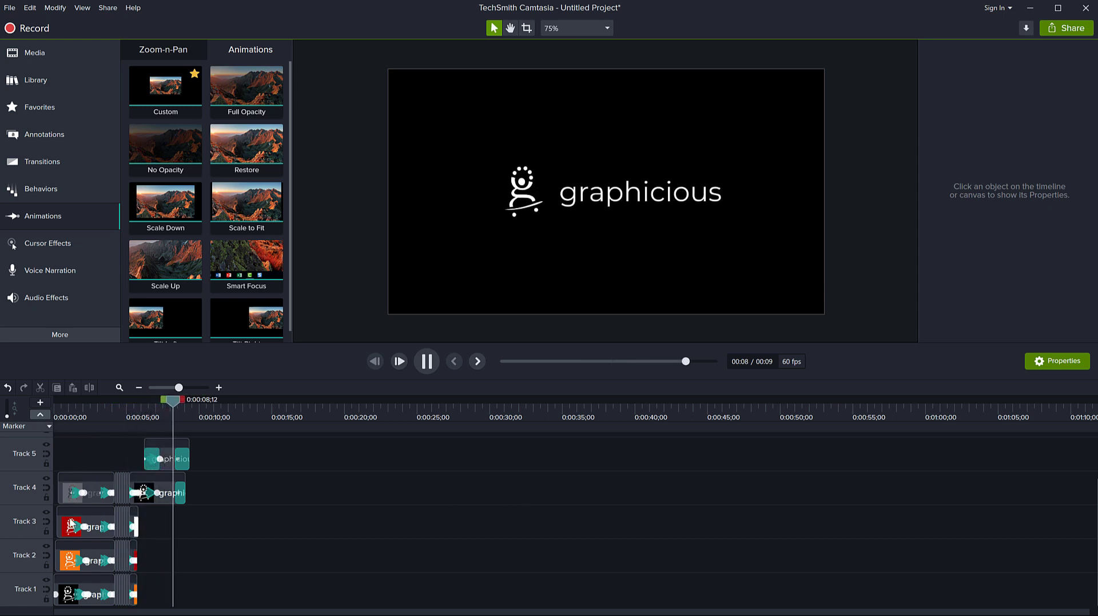
{"action": "left_click", "coordinate": [426, 361]}
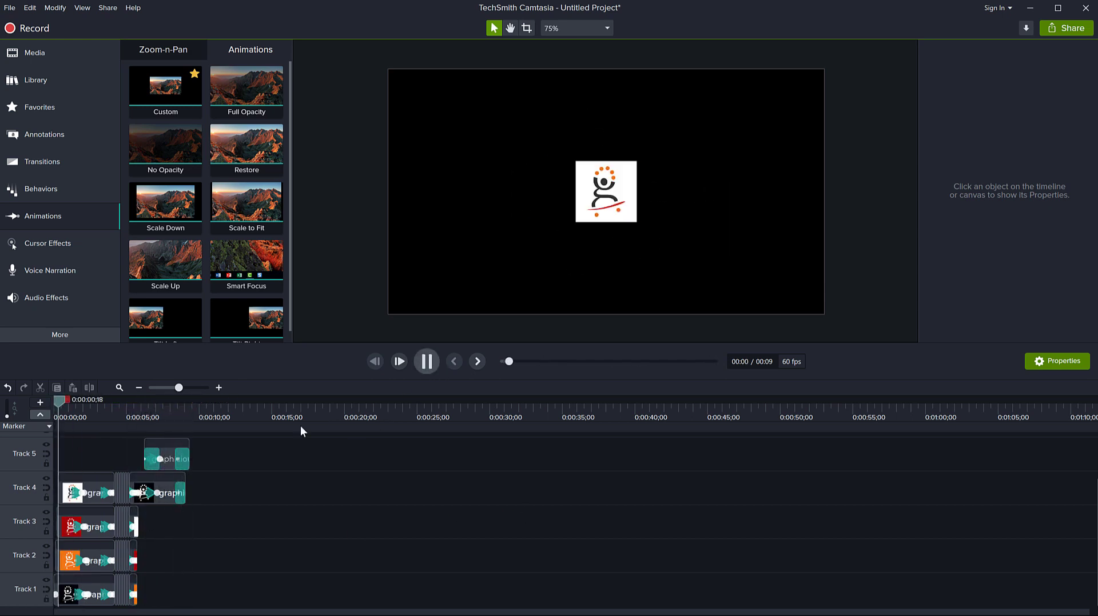
{"action": "key", "text": "space"}
{"action": "left_click_drag", "start_coordinate": [232, 455], "coordinate": [73, 606]}
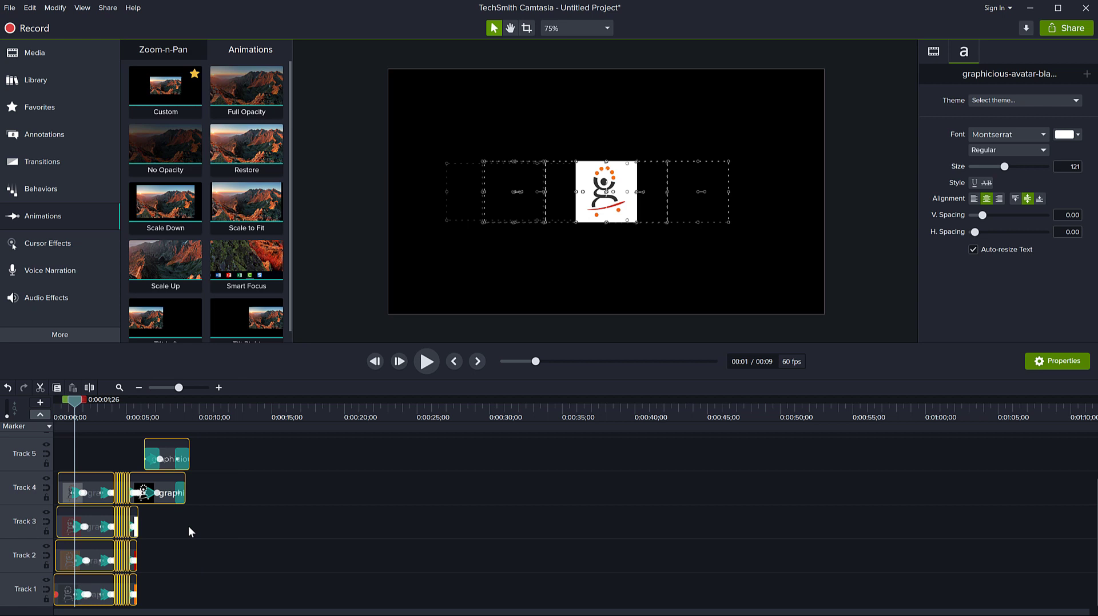
{"action": "key", "text": "ctrl+g"}
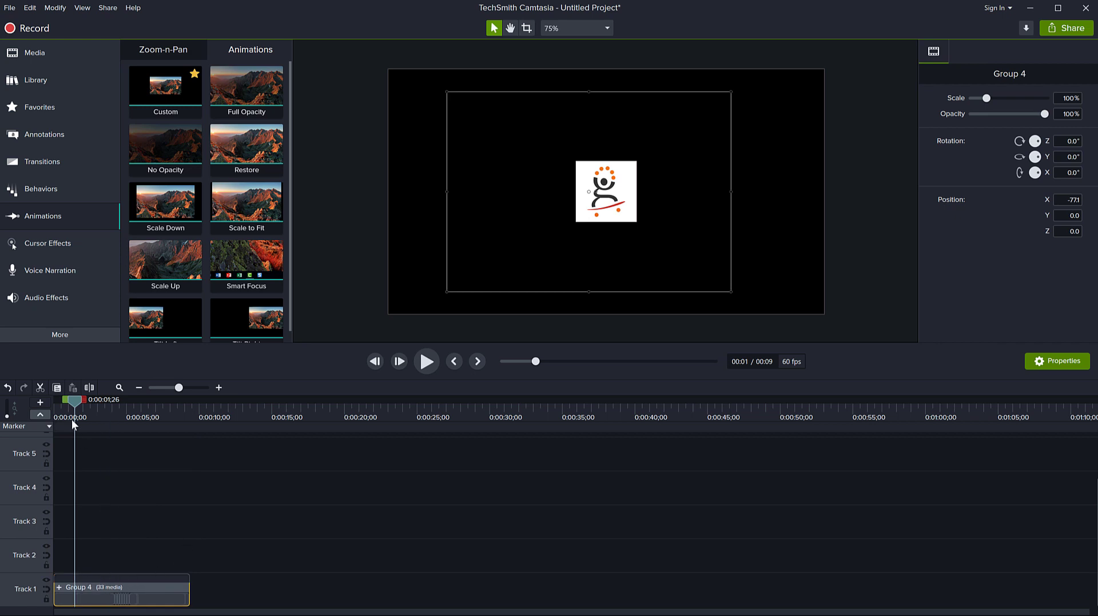
{"action": "left_click_drag", "start_coordinate": [75, 399], "coordinate": [36, 401]}
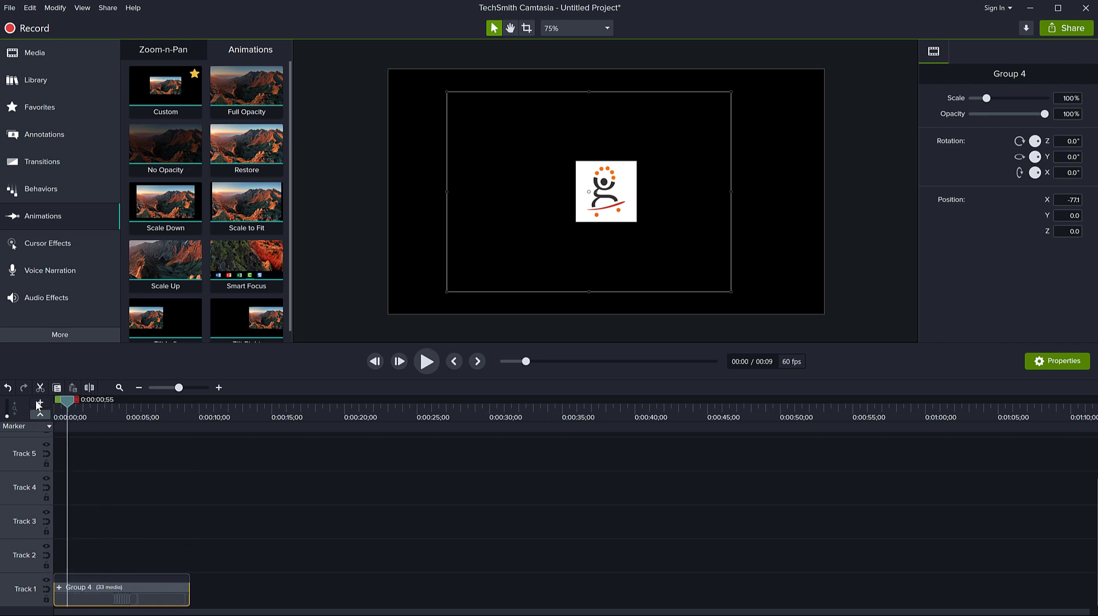
{"action": "left_click", "coordinate": [421, 365]}
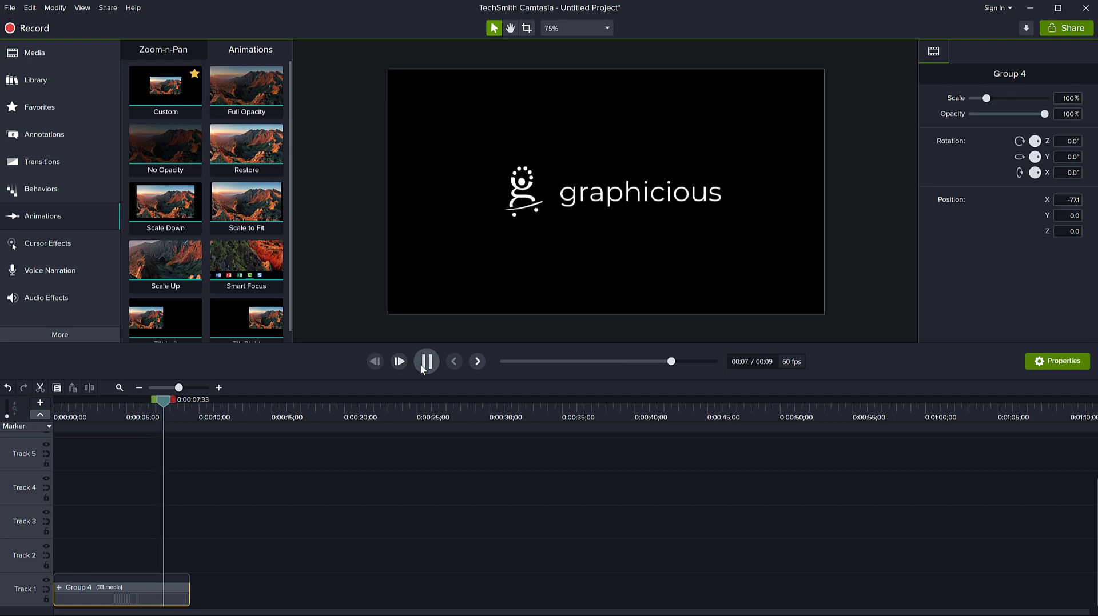
{"action": "left_click", "coordinate": [420, 365]}
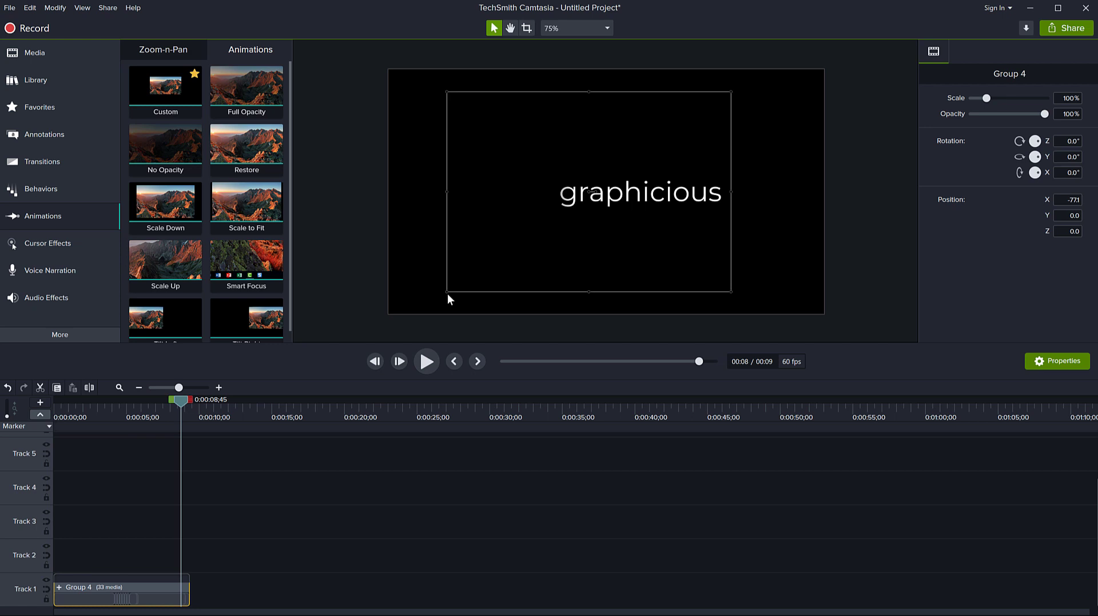
{"action": "left_click_drag", "start_coordinate": [200, 417], "coordinate": [144, 407]}
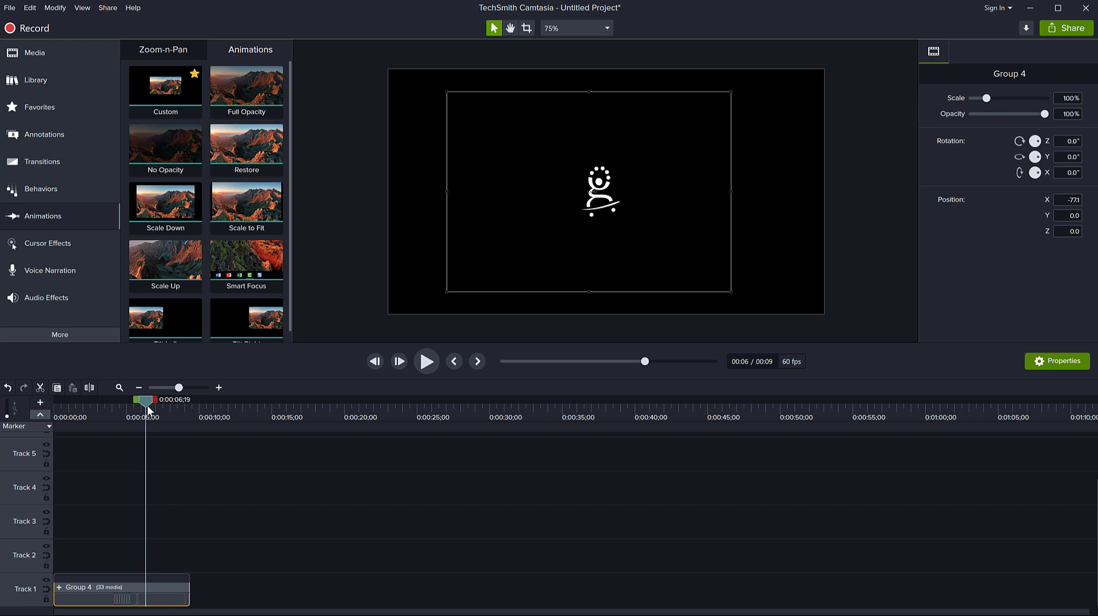
{"action": "left_click_drag", "start_coordinate": [145, 399], "coordinate": [55, 404]}
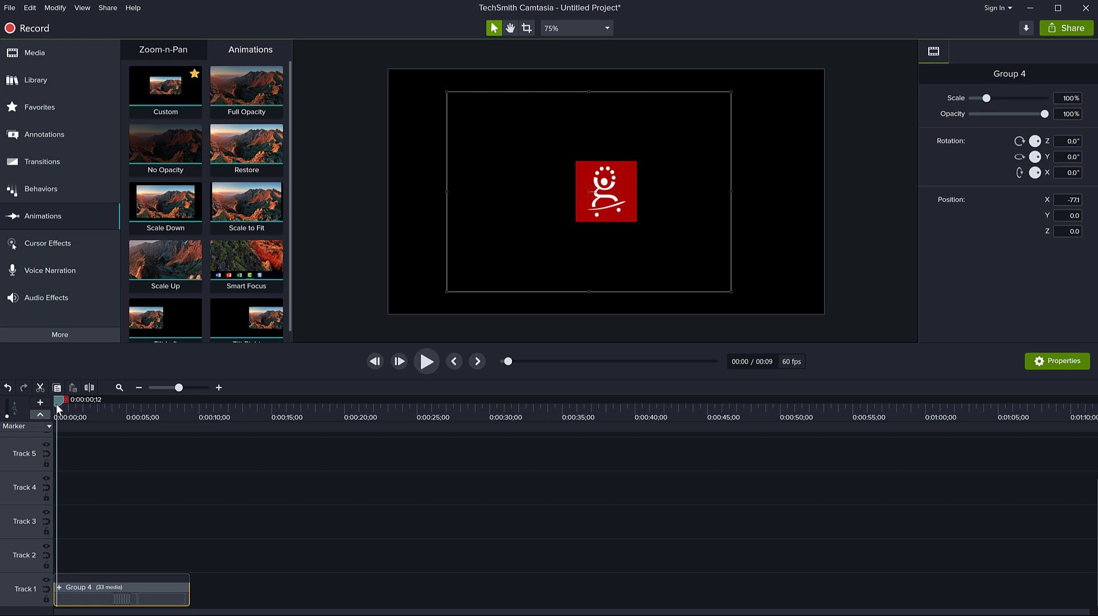
{"action": "left_click_drag", "start_coordinate": [56, 404], "coordinate": [45, 408]}
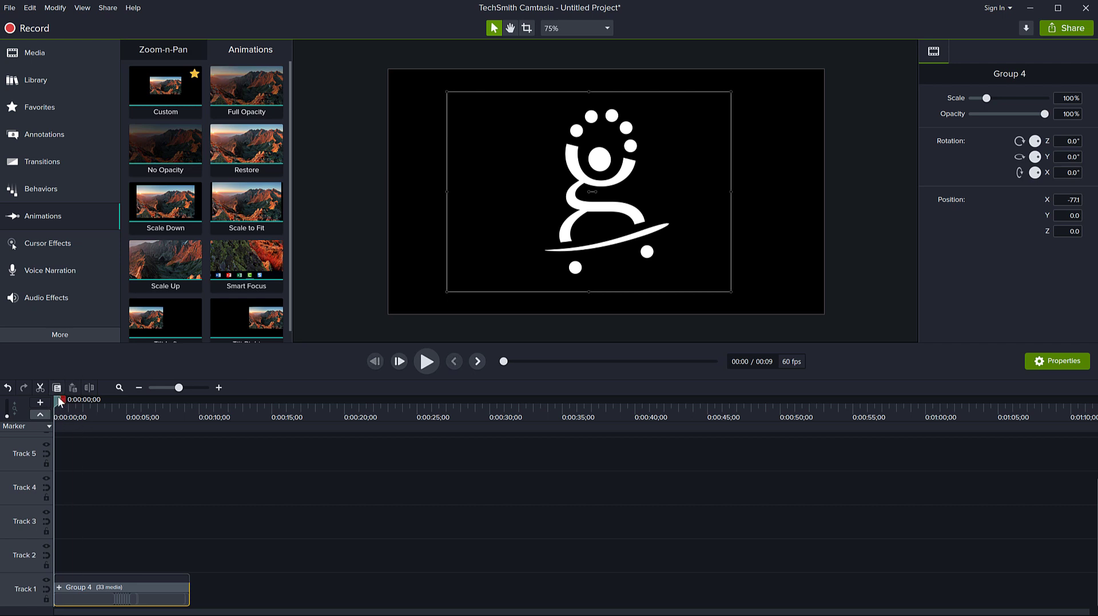
{"action": "mouse_move", "coordinate": [57, 396]}
{"action": "left_mouse_down"}
{"action": "mouse_move", "coordinate": [149, 409]}
{"action": "mouse_move", "coordinate": [61, 417]}
{"action": "mouse_move", "coordinate": [110, 407]}
{"action": "mouse_move", "coordinate": [164, 414]}
{"action": "mouse_move", "coordinate": [60, 418]}
{"action": "left_mouse_up"}
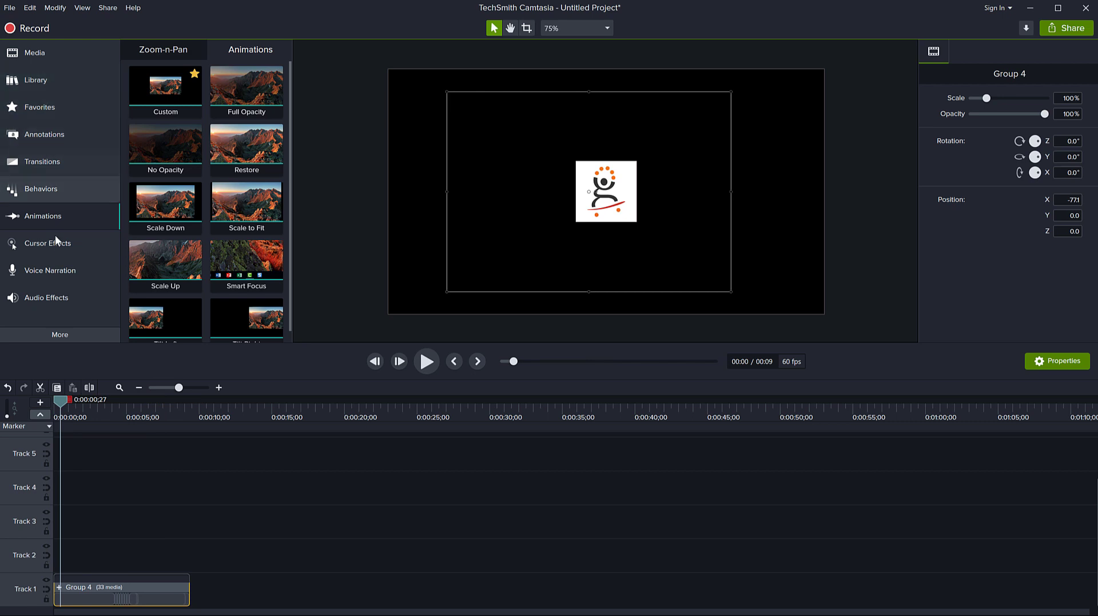
Add a Custom animation to Group 4 with Rotation Z set to -720° for two full spins
{"action": "left_click", "coordinate": [50, 221]}
{"action": "left_click", "coordinate": [49, 220]}
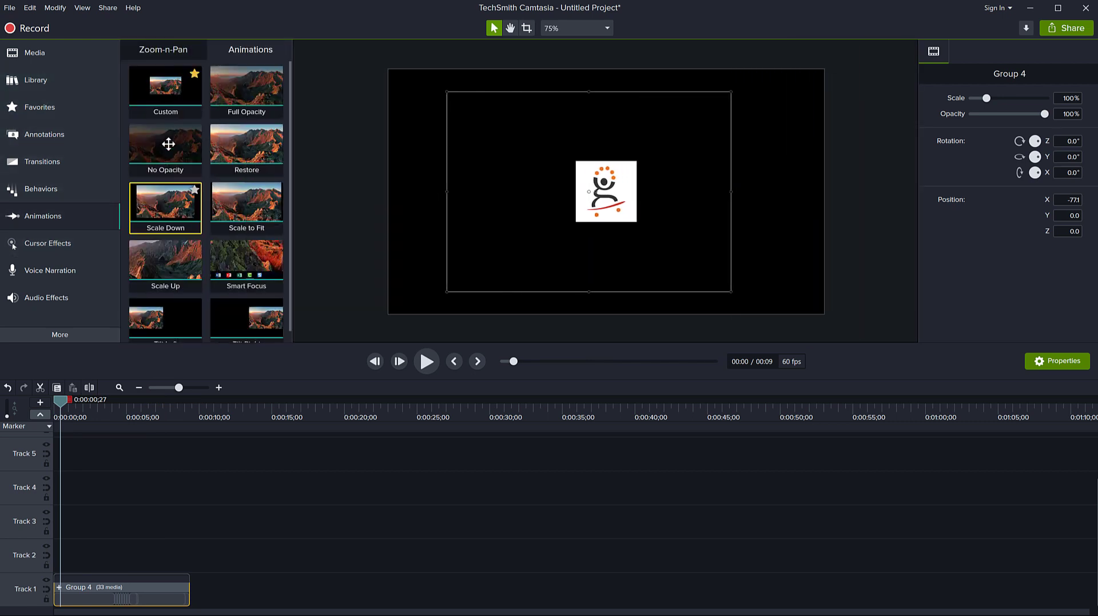
{"action": "left_click_drag", "start_coordinate": [163, 104], "coordinate": [181, 601]}
{"action": "left_click_drag", "start_coordinate": [1032, 147], "coordinate": [1075, 144]}
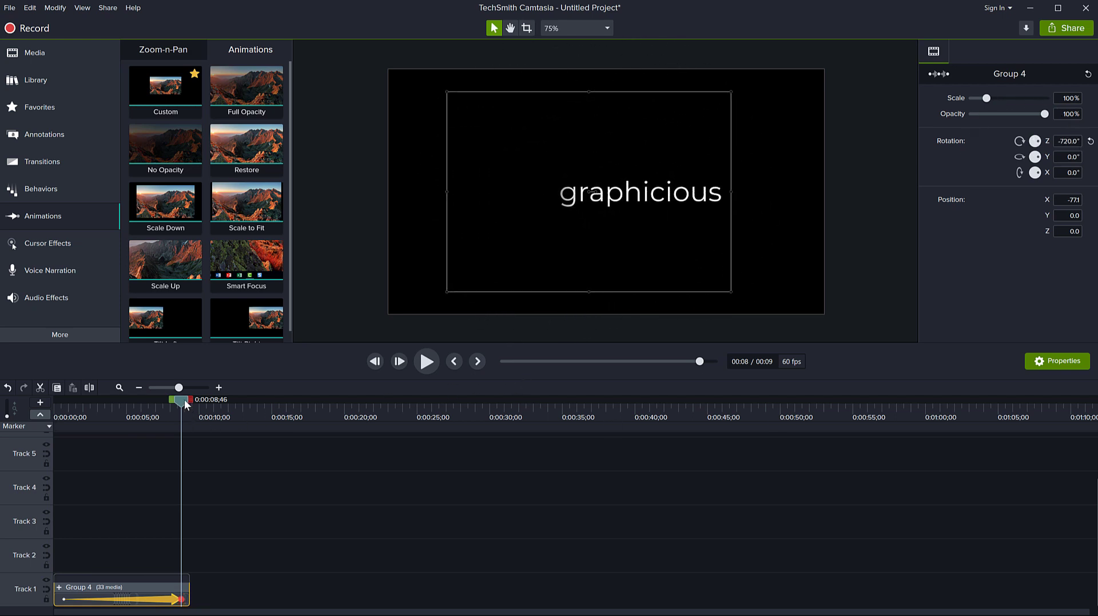
{"action": "left_click_drag", "start_coordinate": [184, 398], "coordinate": [19, 410]}
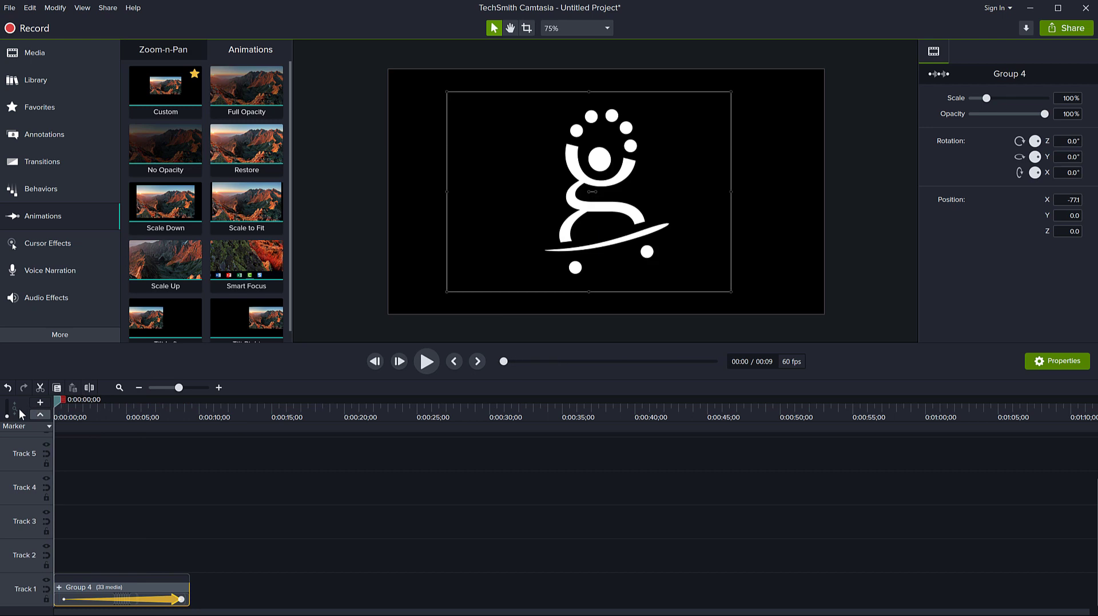
{"action": "left_click", "coordinate": [428, 363]}
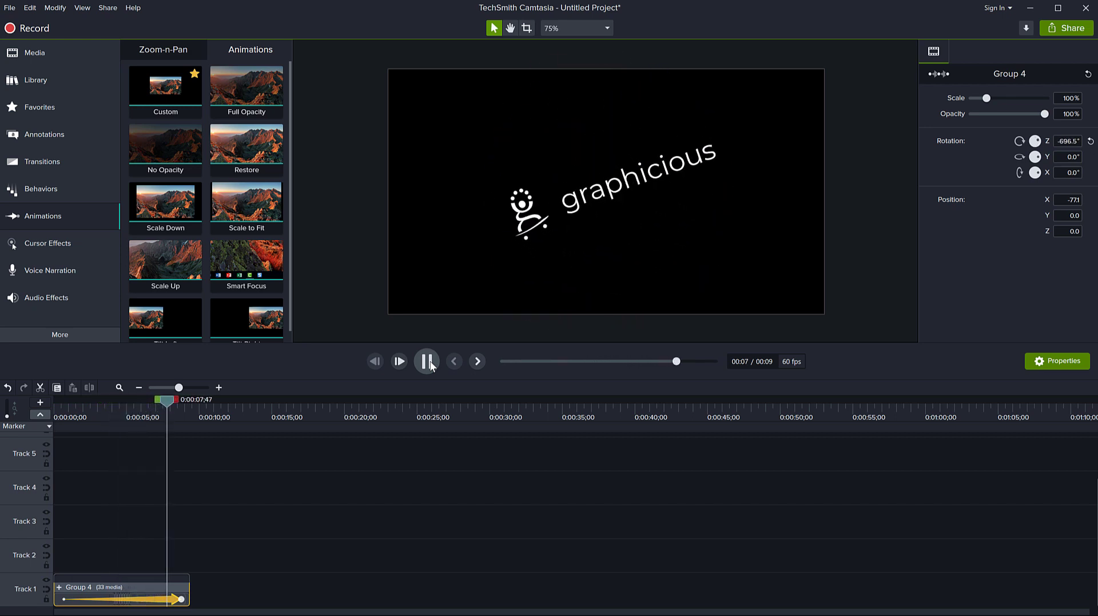
{"action": "left_click", "coordinate": [428, 363]}
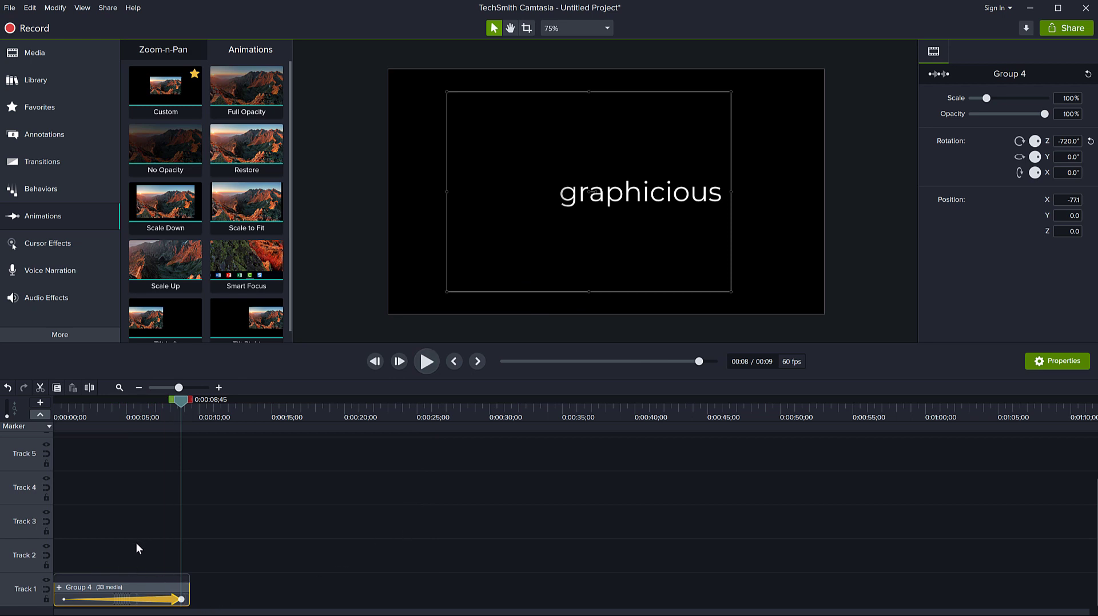
Wrap the spinning Group 4 in a new Group 5 on Track 1 and replay it from the start
{"action": "left_click", "coordinate": [136, 566]}
{"action": "left_click", "coordinate": [127, 599]}
{"action": "key", "text": "Delete"}
{"action": "left_click_drag", "start_coordinate": [145, 403], "coordinate": [40, 419]}
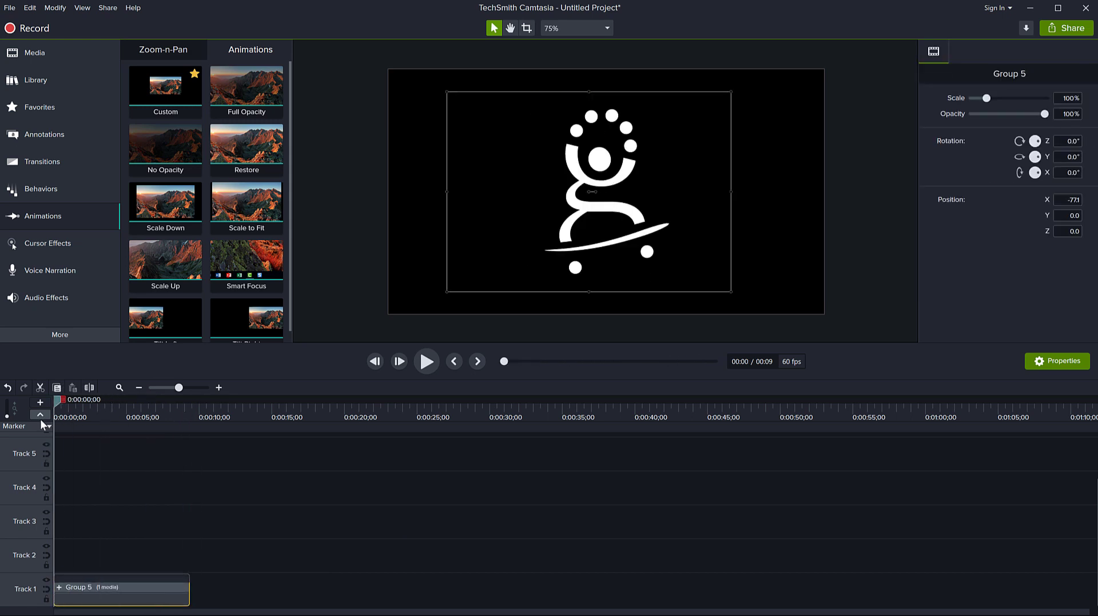
{"action": "left_click", "coordinate": [426, 361]}
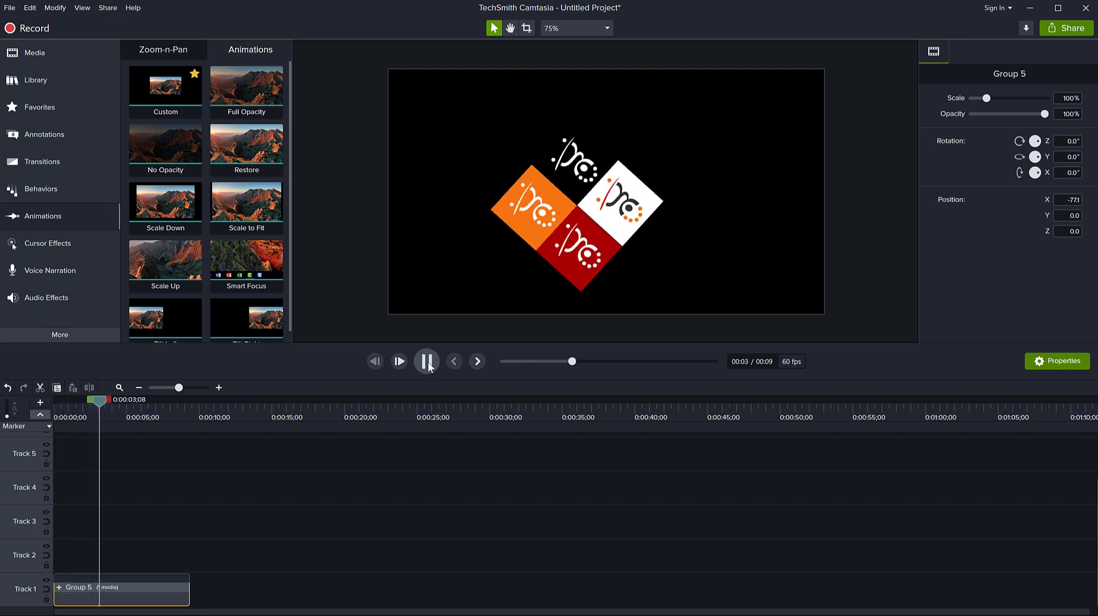
{"action": "left_click", "coordinate": [427, 362]}
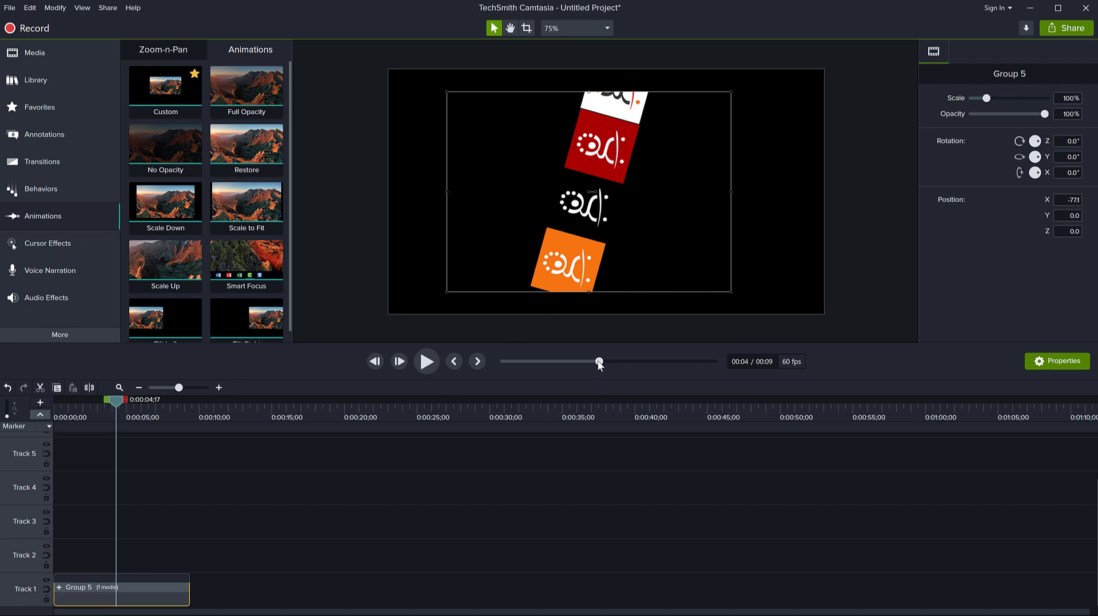
{"action": "left_click_drag", "start_coordinate": [597, 361], "coordinate": [602, 364]}
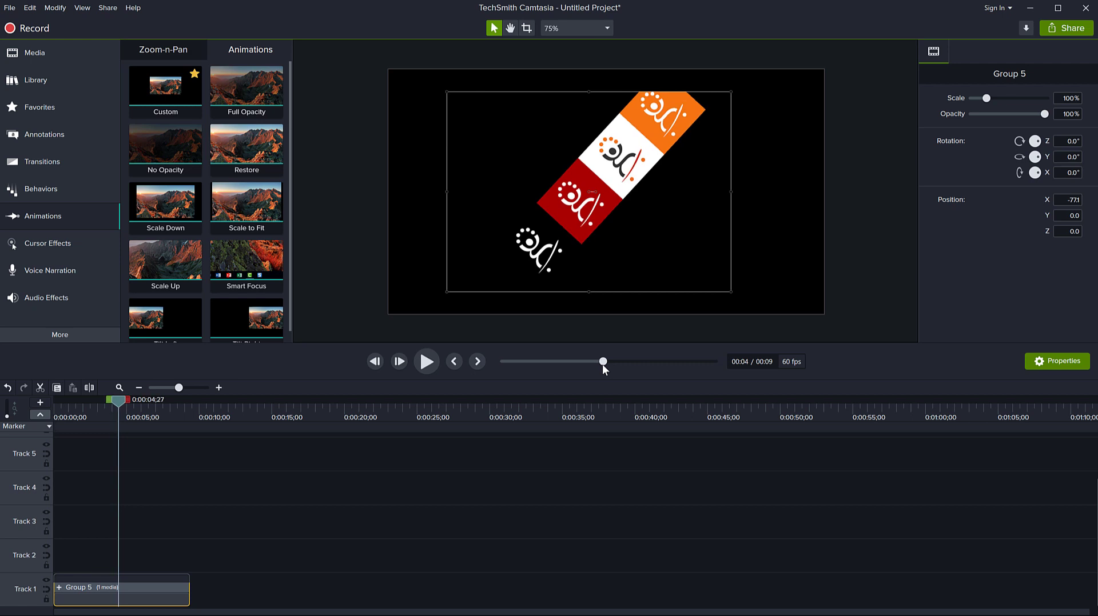
{"action": "mouse_move", "coordinate": [602, 365]}
{"action": "left_mouse_down"}
{"action": "mouse_move", "coordinate": [593, 370]}
{"action": "mouse_move", "coordinate": [605, 372]}
{"action": "left_mouse_up"}
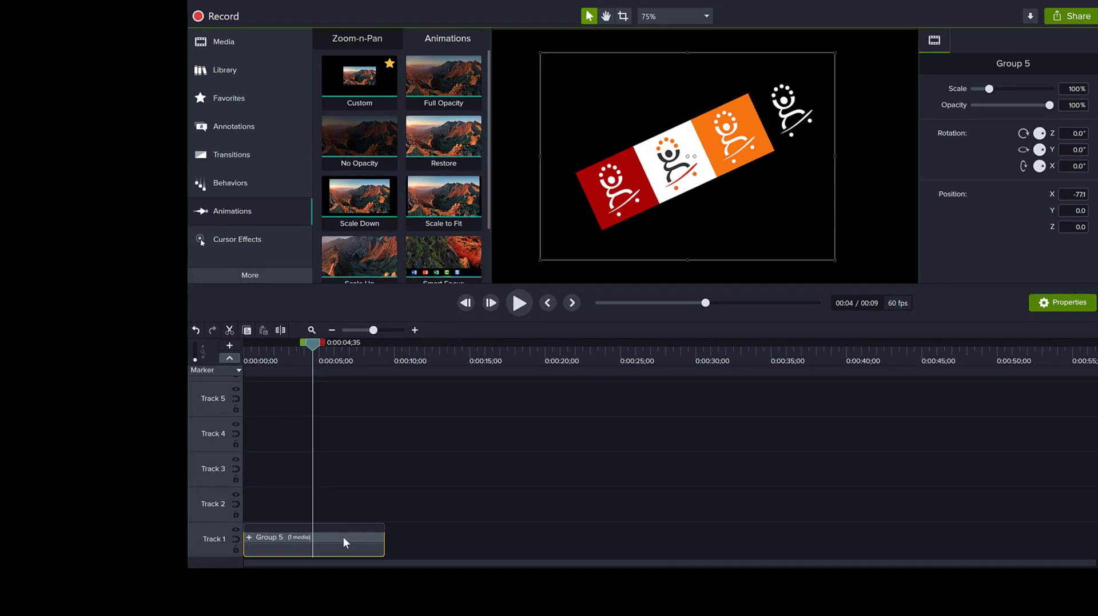
Resize the Group 5 clip To Canvas Size, resetting its position to X 0
{"action": "right_click", "coordinate": [143, 590]}
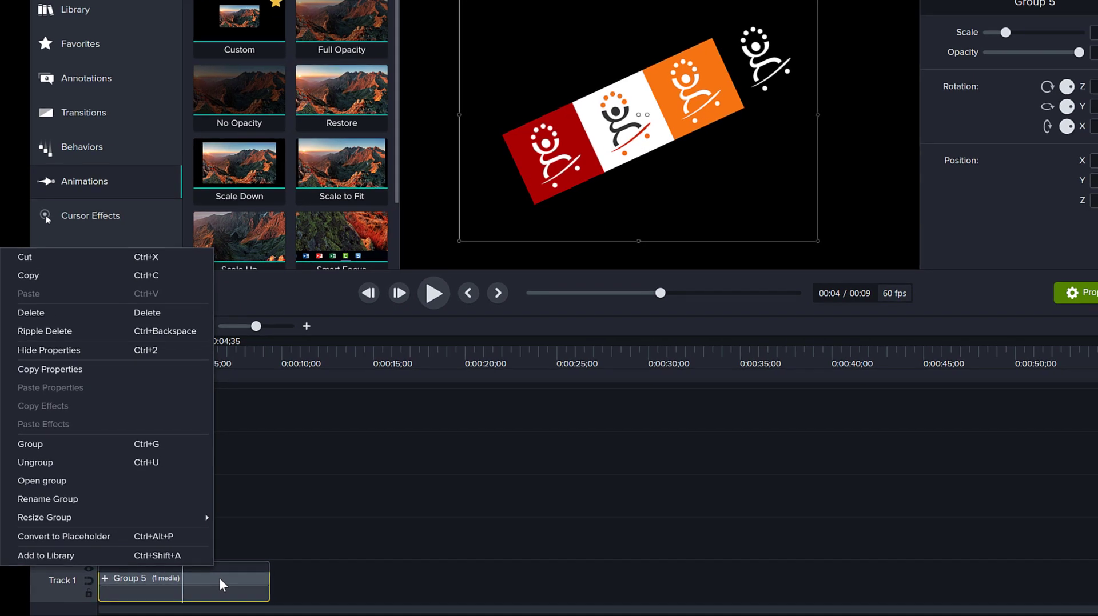
{"action": "mouse_move", "coordinate": [35, 517]}
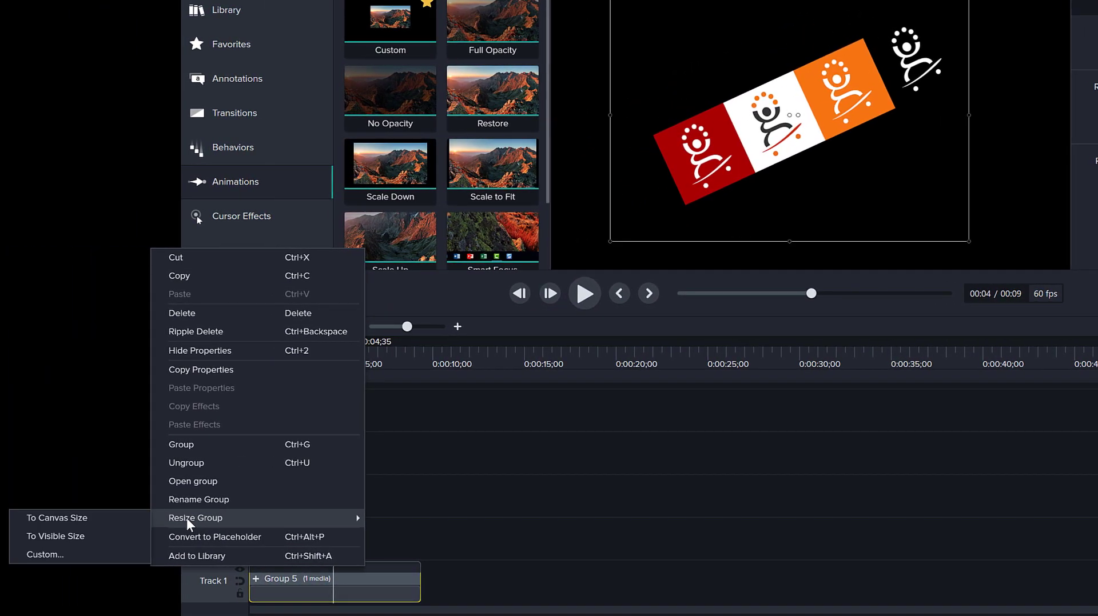
{"action": "left_click", "coordinate": [82, 518]}
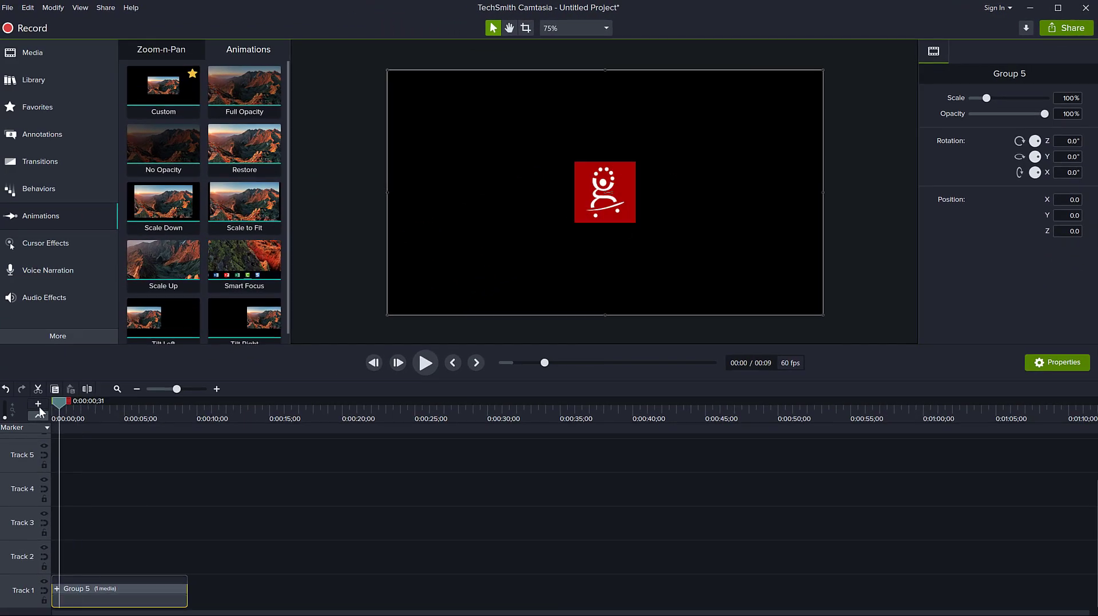
{"action": "key", "text": "ctrl+Home"}
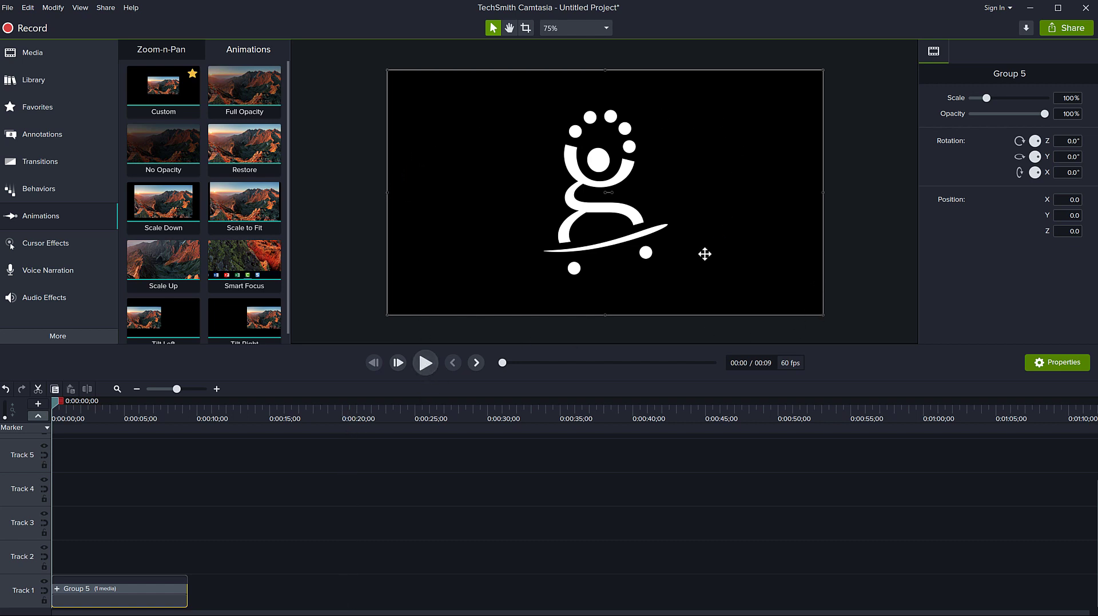
{"action": "left_click", "coordinate": [428, 364]}
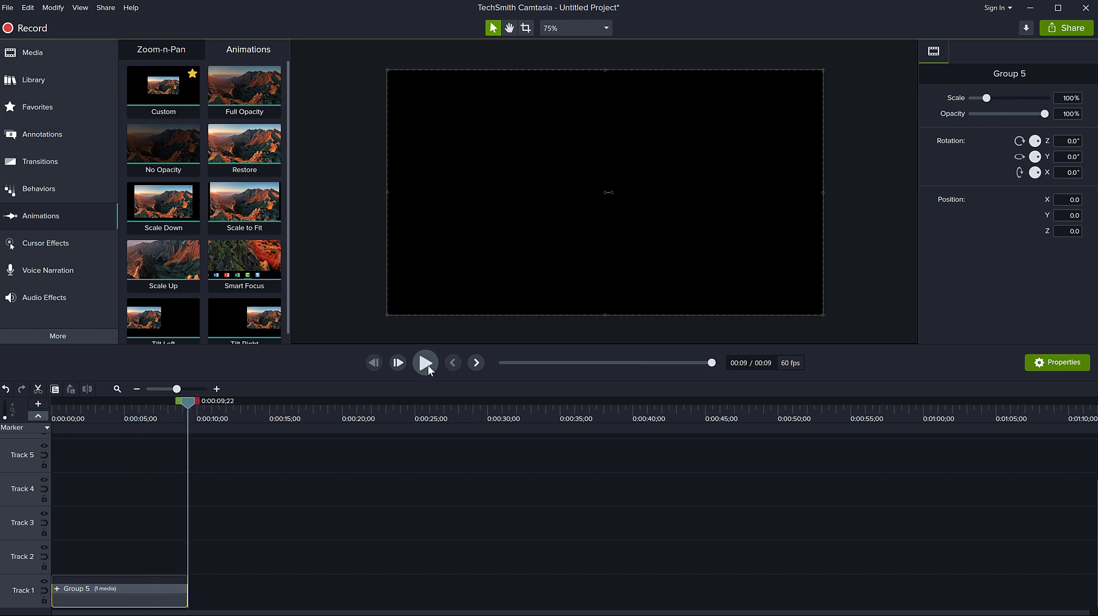
{"action": "left_click", "coordinate": [428, 365]}
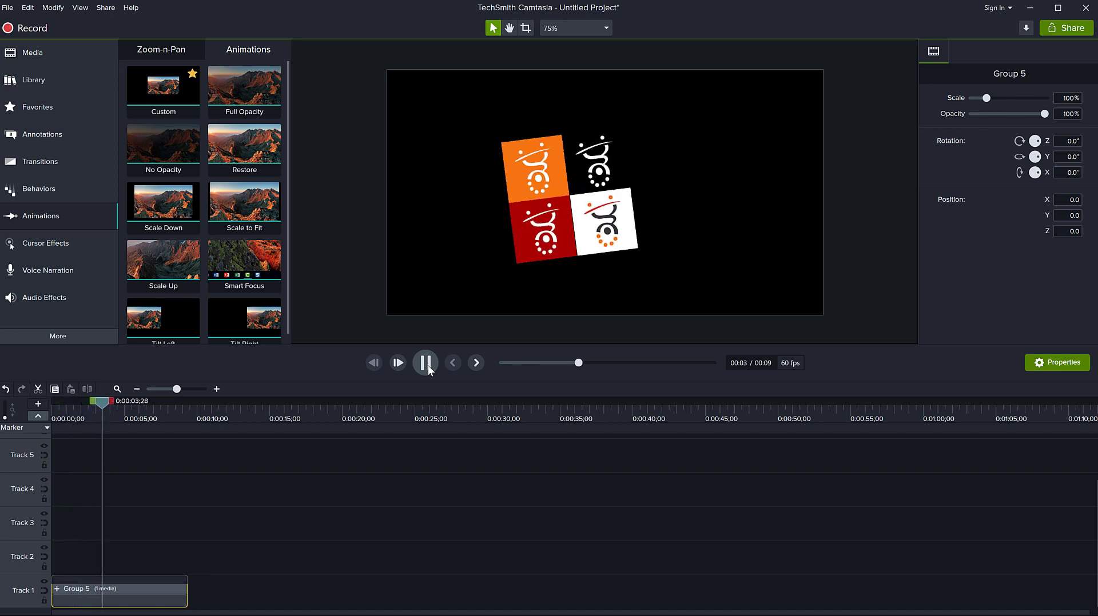
{"action": "left_click", "coordinate": [428, 364]}
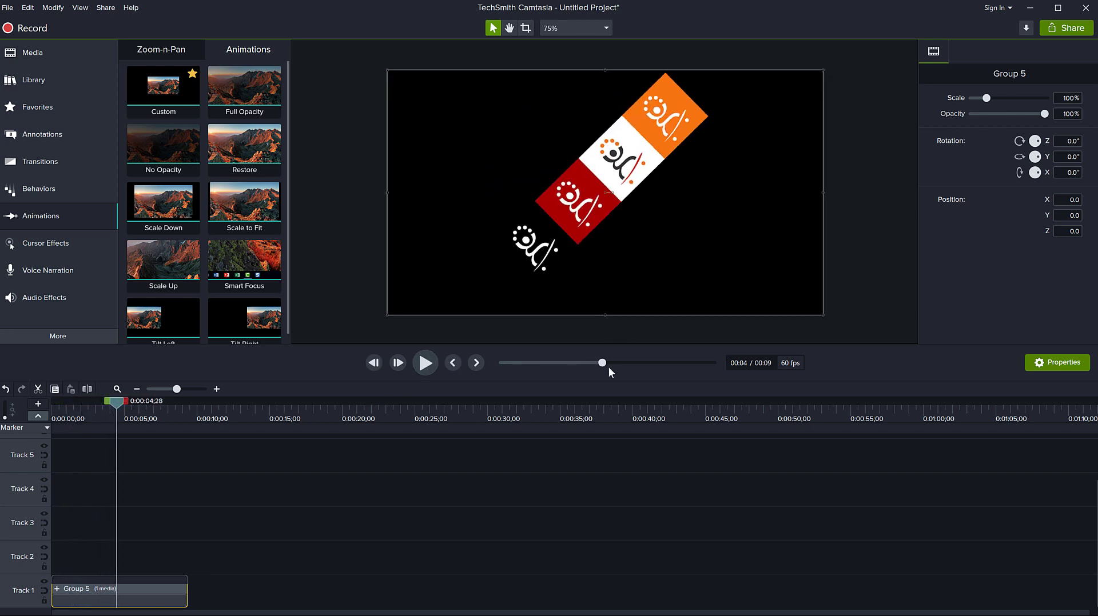
{"action": "left_click_drag", "start_coordinate": [604, 365], "coordinate": [698, 389]}
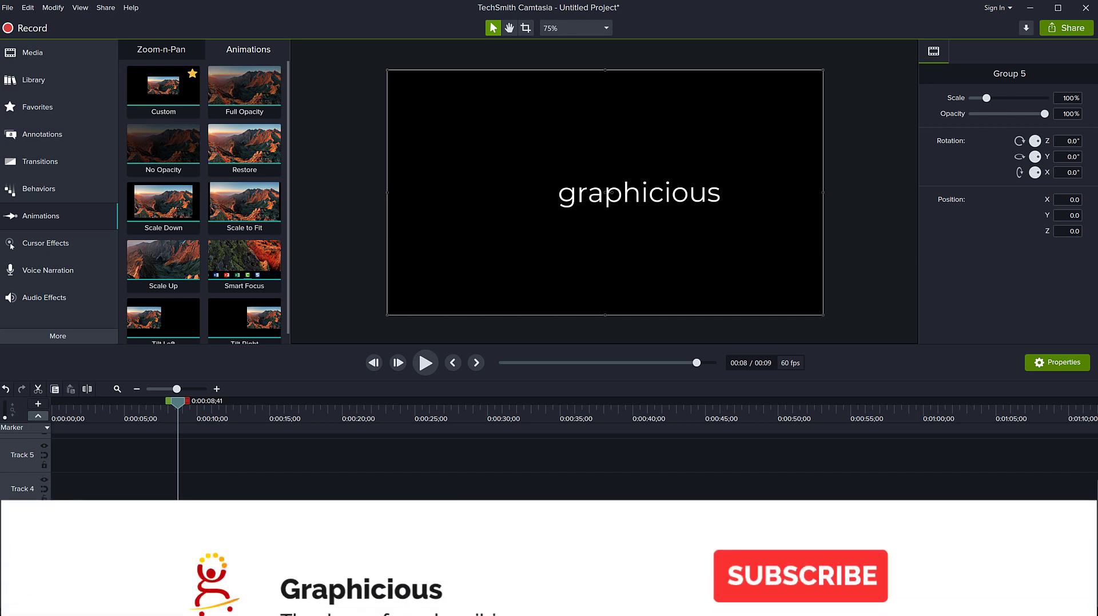